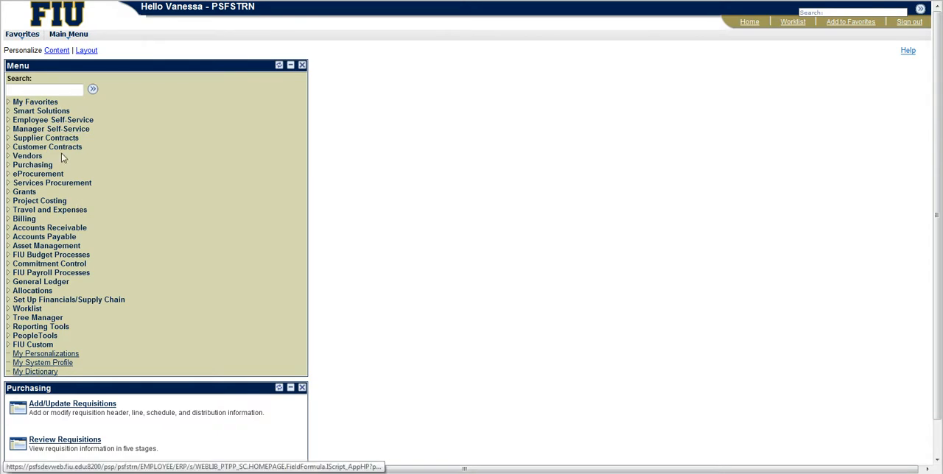
Step: Open FIU Transfers In/Out under FIU Budget Processes and begin adding a new value
left_click(62, 255)
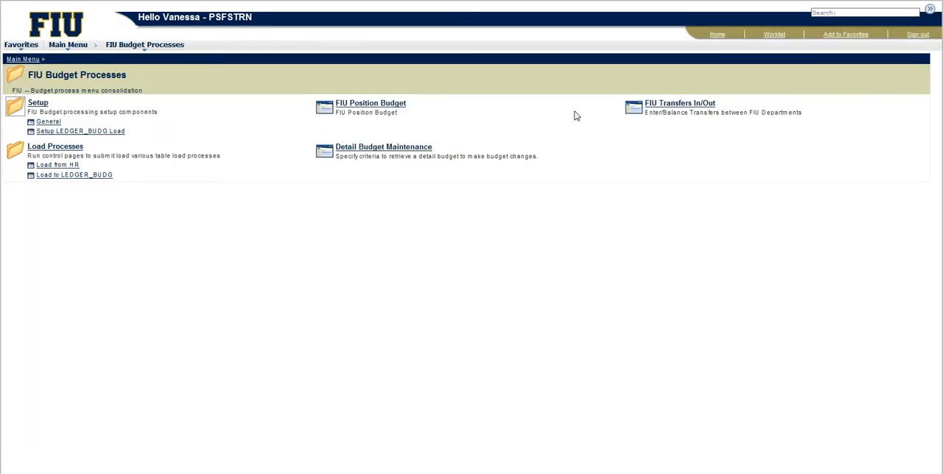
left_click(670, 107)
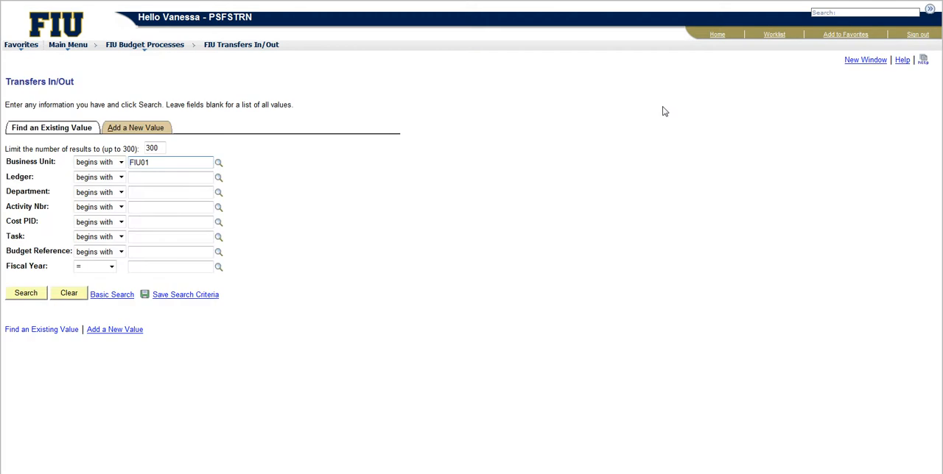
left_click(152, 133)
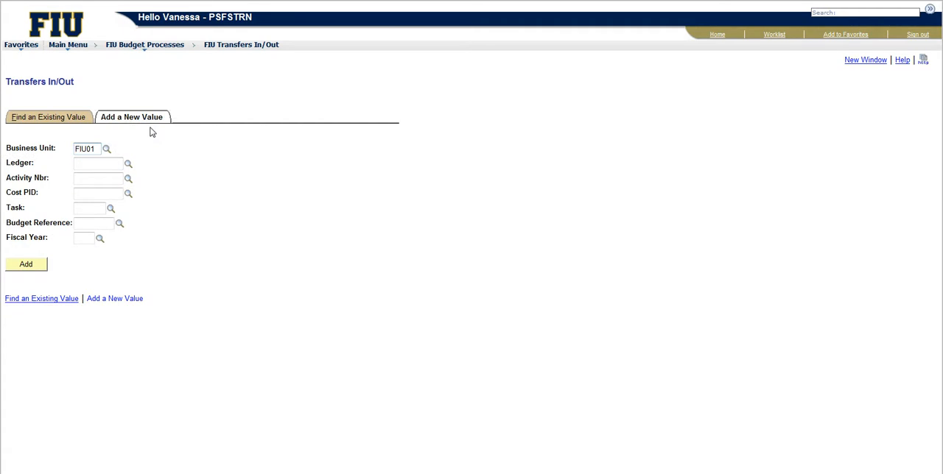
Step: Look up and choose business unit FIU01 and ledger ACTUAL for the new transfer
left_click(89, 164)
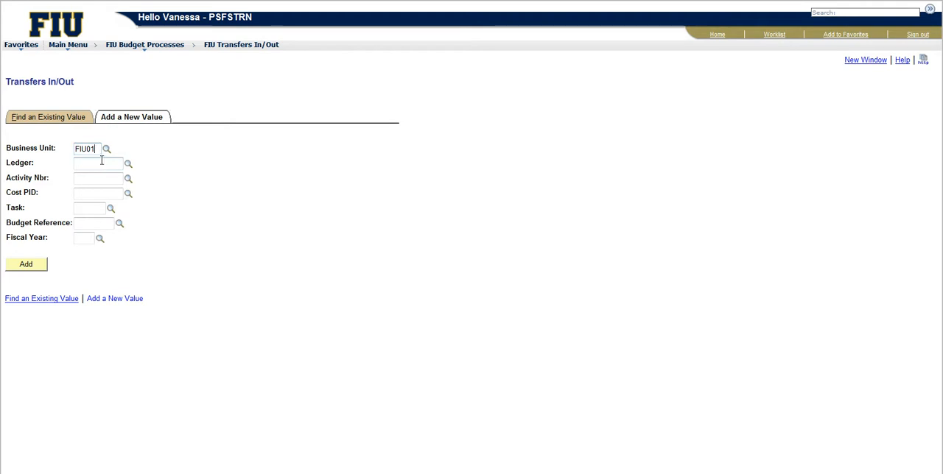
left_click(102, 177)
left_click(92, 237)
left_click(106, 149)
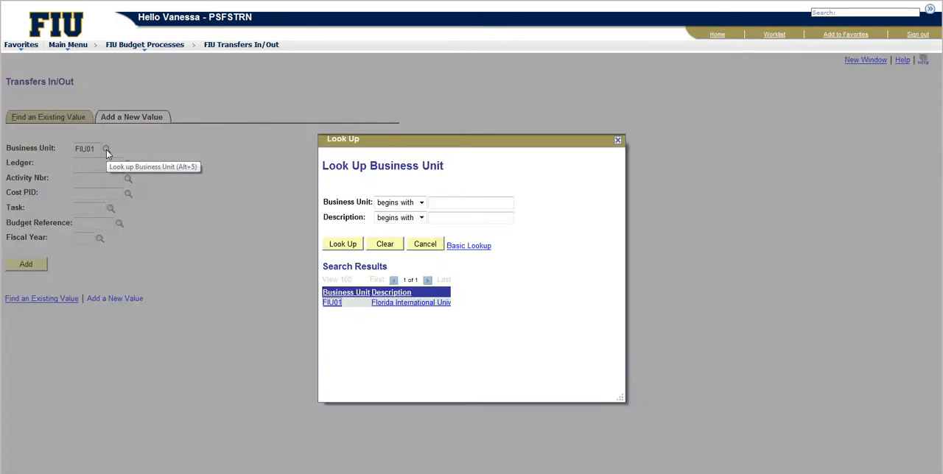
left_click(329, 302)
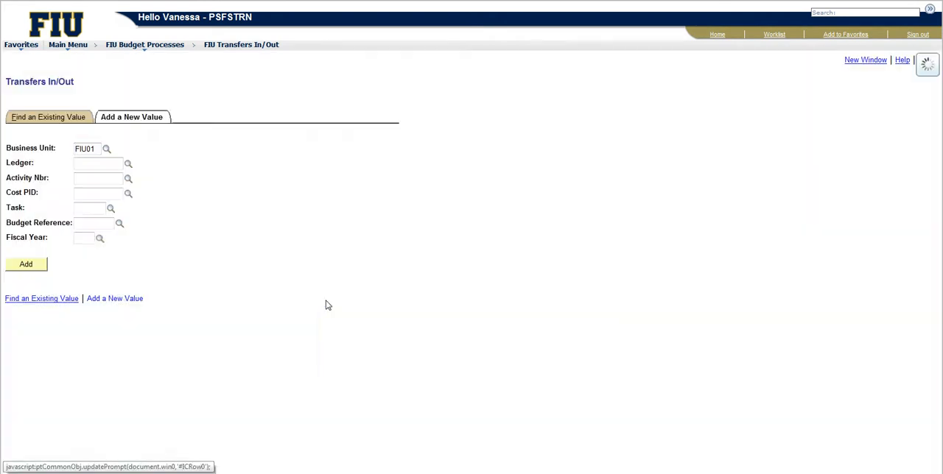
left_click(128, 165)
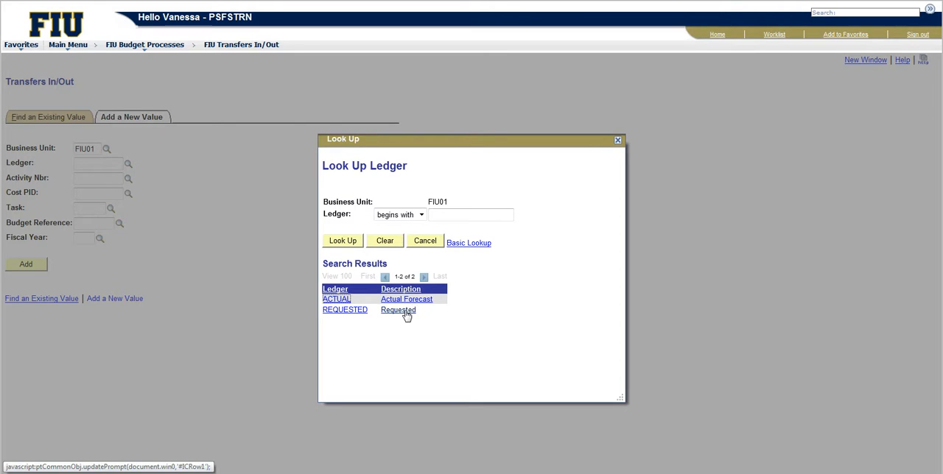
left_click(336, 300)
left_click(100, 180)
left_click(127, 181)
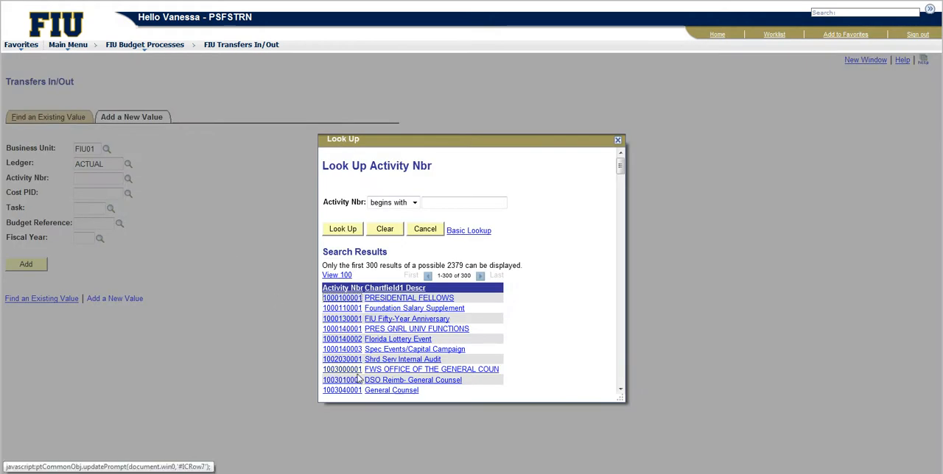
left_click(339, 321)
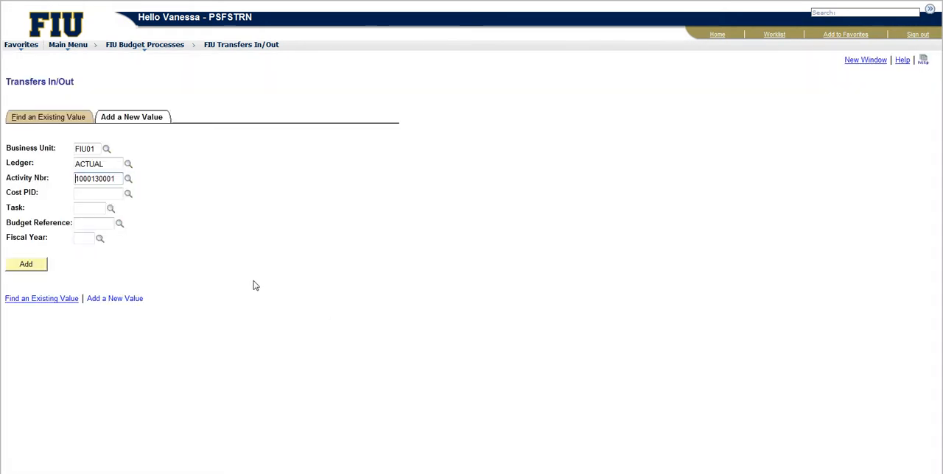
Step: Look up the fiscal year and choose 2013 for the new transfer
left_click(88, 222)
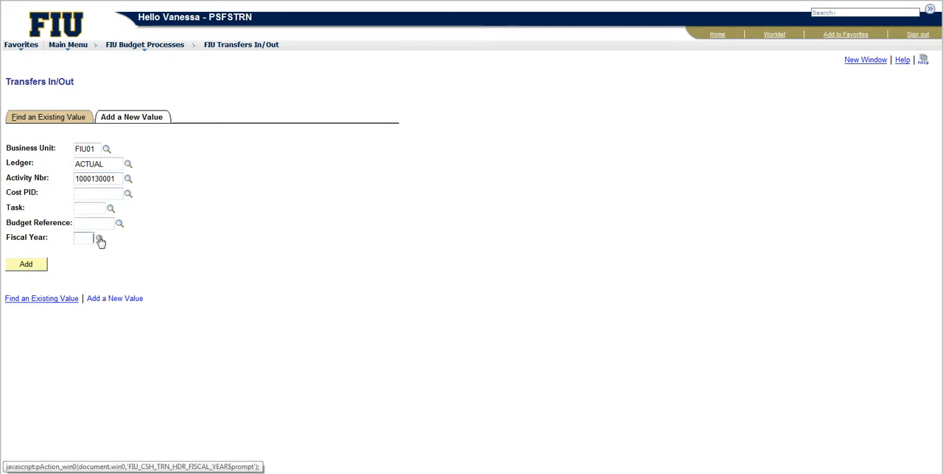
left_click(99, 238)
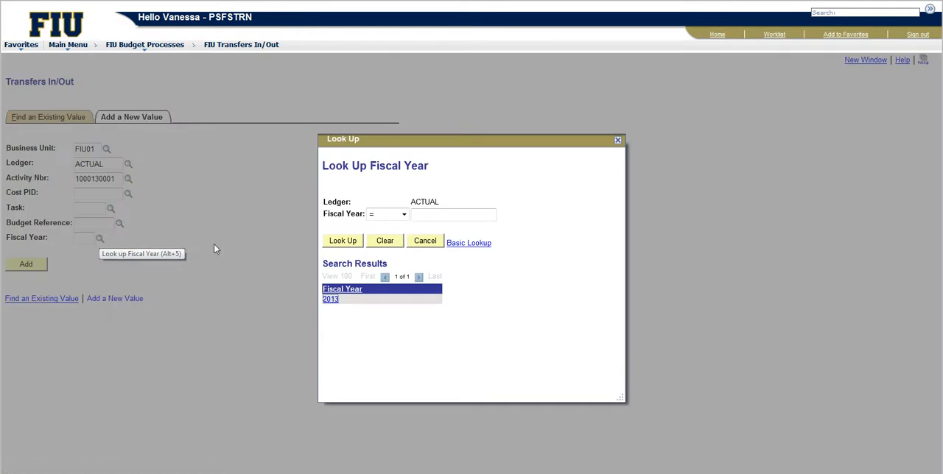
left_click(331, 300)
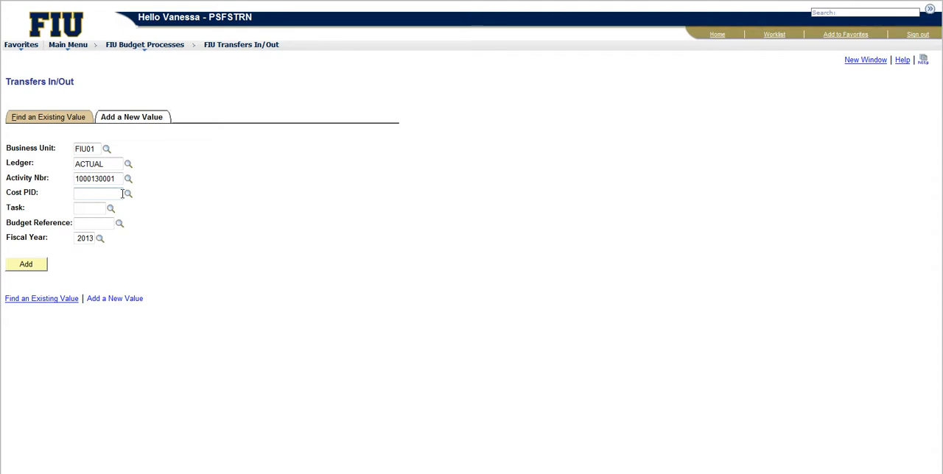
Step: Browse the available Cost PID values and close the lookup without choosing one
left_click(91, 208)
left_click(93, 224)
left_click(100, 195)
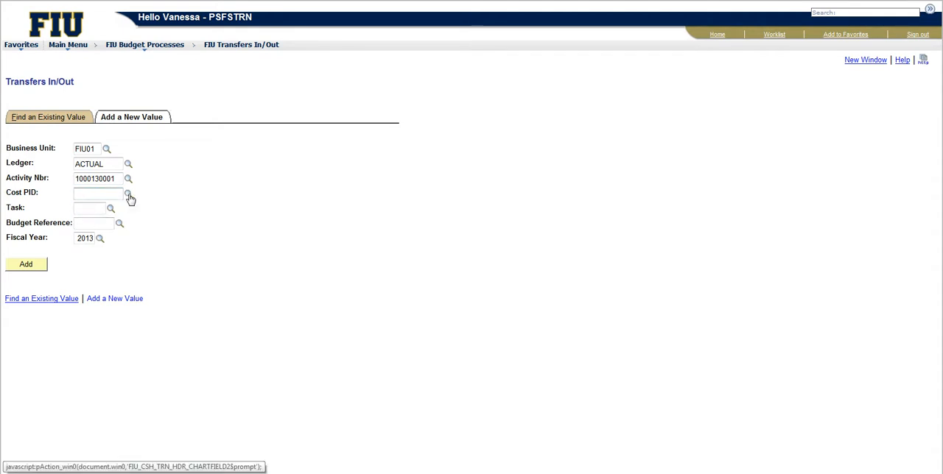
left_click(128, 194)
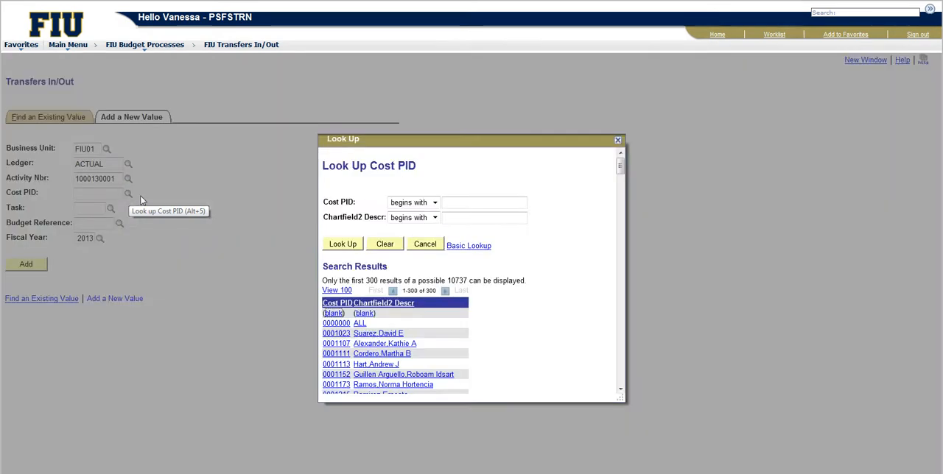
scroll(343, 343, "down", 5)
scroll(343, 343, "down", 6)
scroll(343, 343, "down", 4)
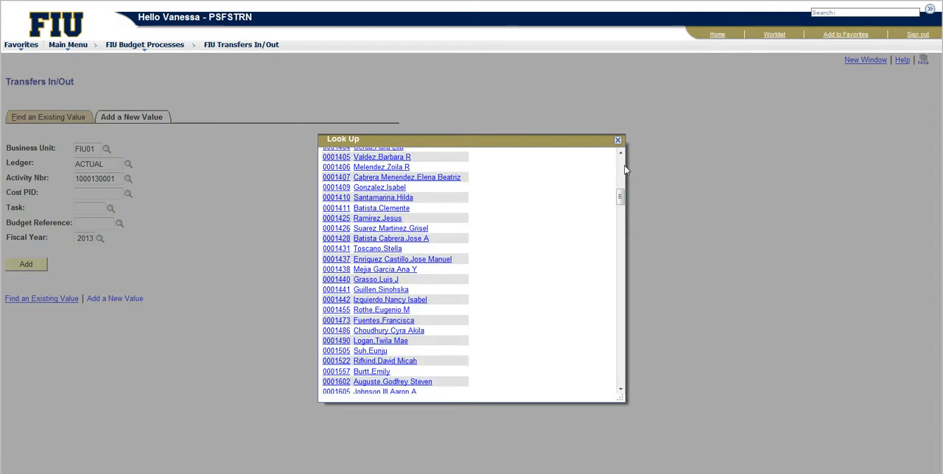
left_click(619, 142)
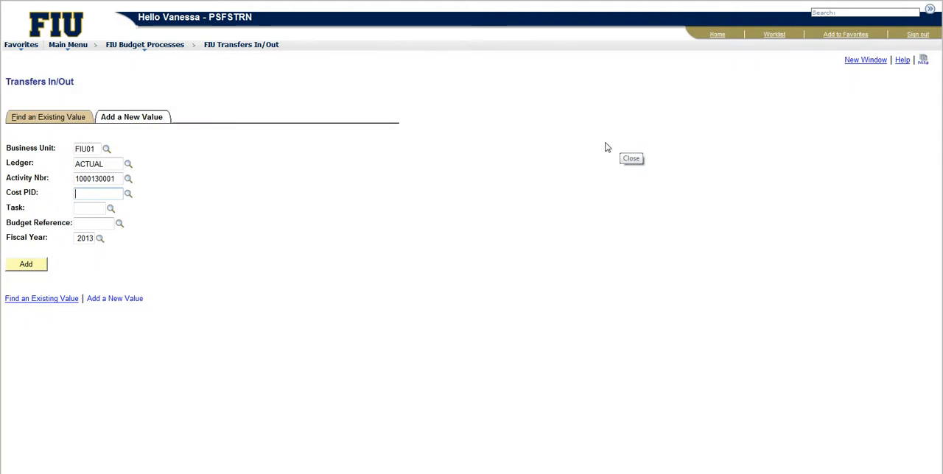
Step: Browse the whole list of Task codes and close the lookup without choosing one
left_click(88, 209)
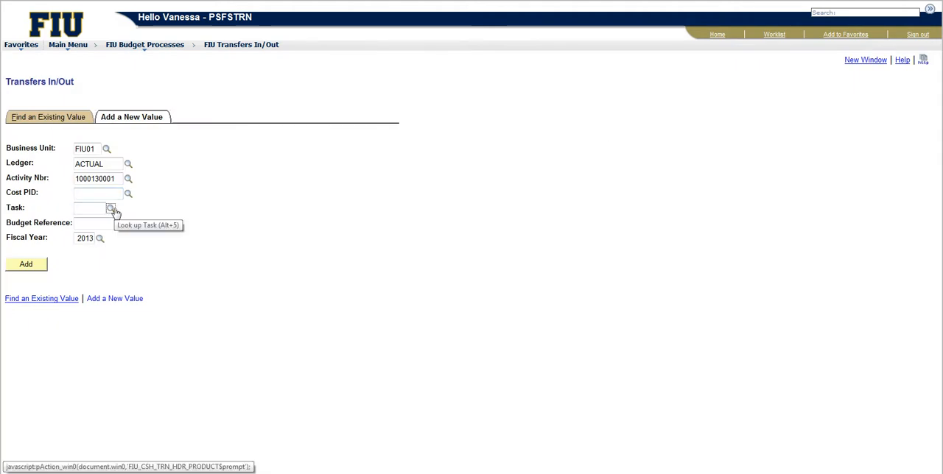
left_click(111, 209)
scroll(334, 317, "down", 1)
scroll(334, 317, "down", 5)
scroll(334, 316, "down", 2)
scroll(333, 315, "down", 8)
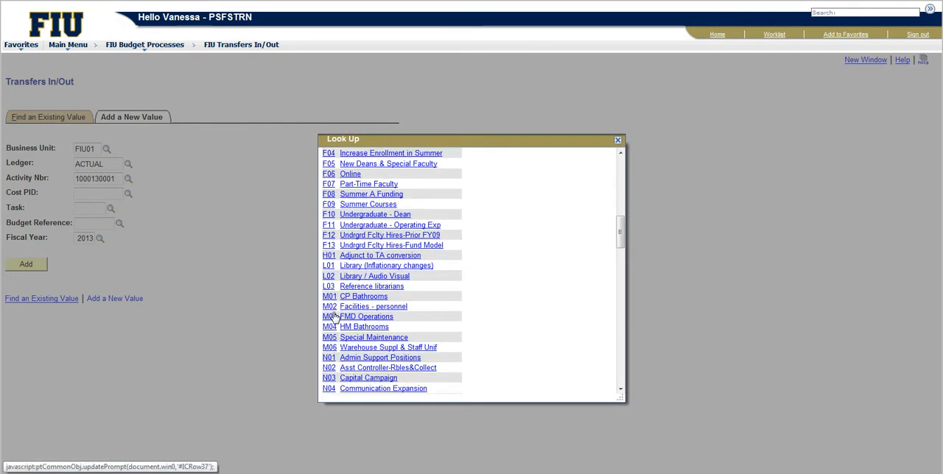
scroll(333, 315, "down", 10)
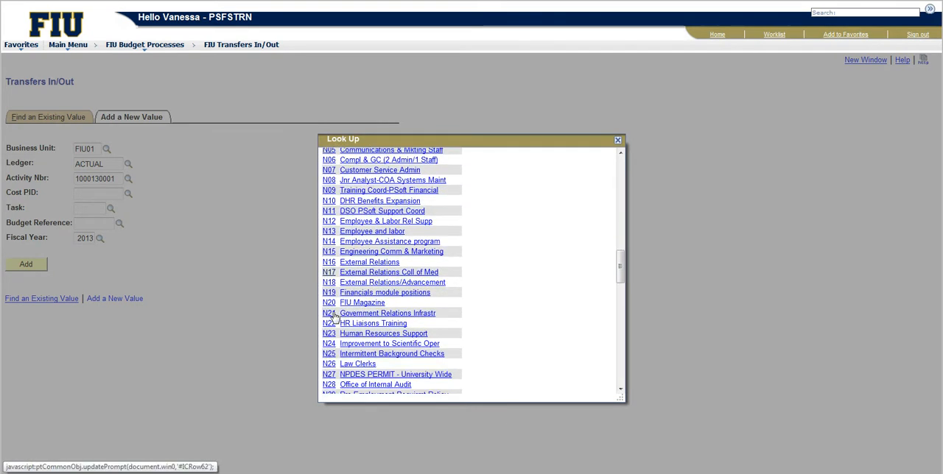
scroll(333, 315, "down", 10)
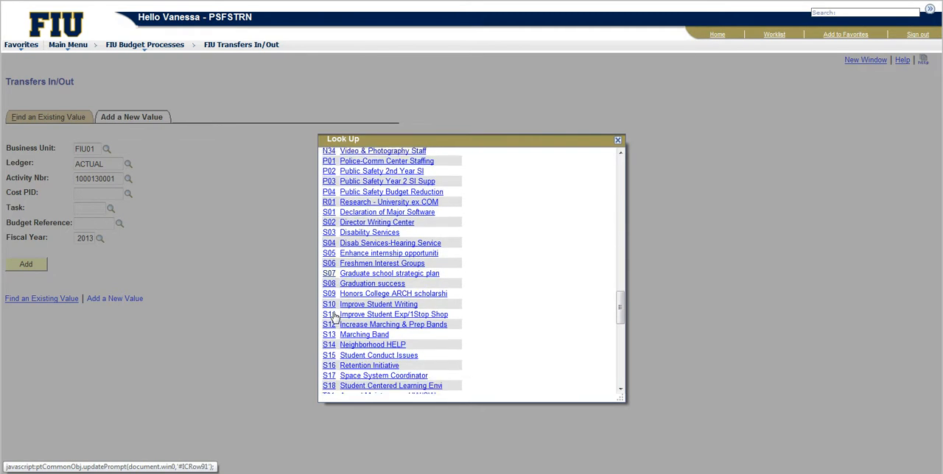
scroll(333, 315, "down", 6)
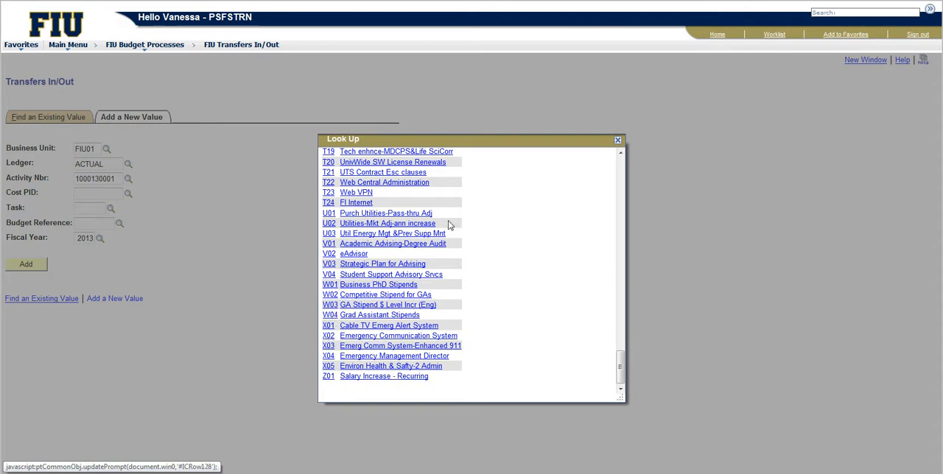
left_click(618, 141)
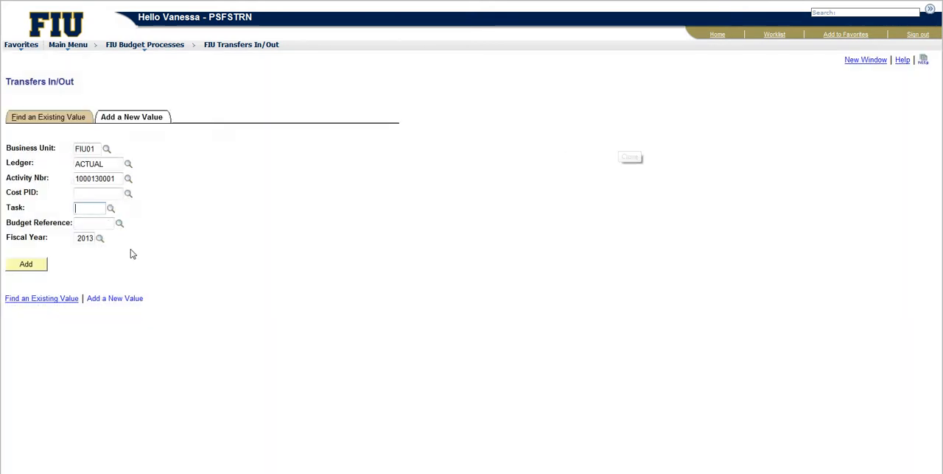
Step: Review the available Budget Reference years and close the lookup without choosing one
left_click(120, 225)
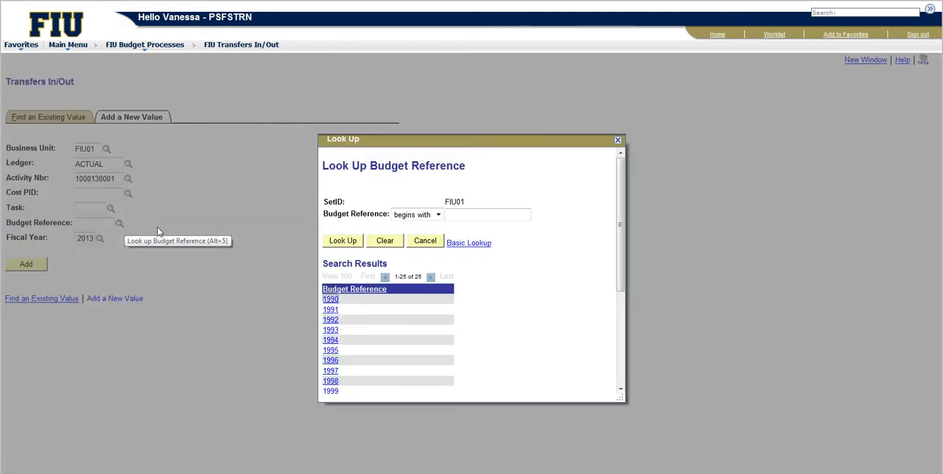
scroll(331, 324, "down", 3)
scroll(331, 324, "down", 3)
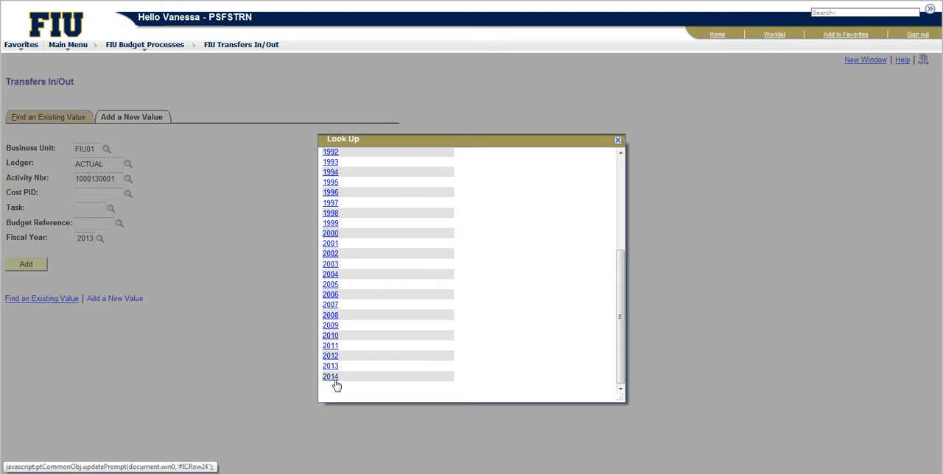
left_click(618, 141)
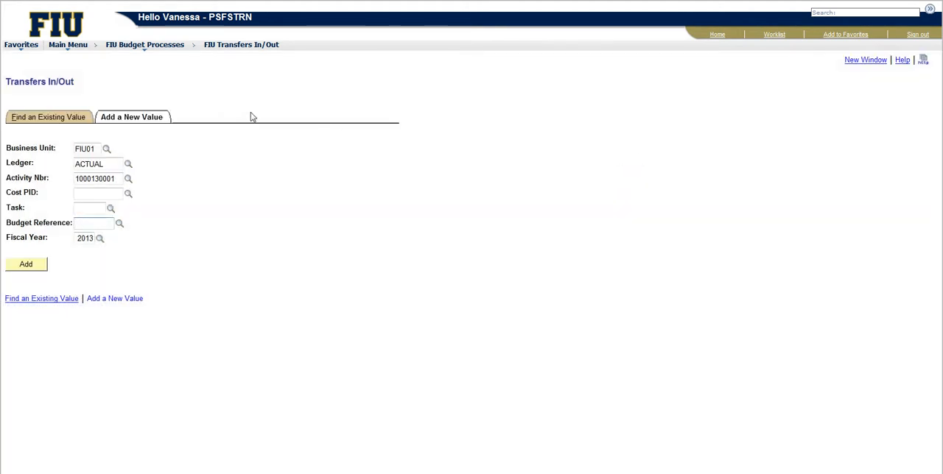
left_click(39, 268)
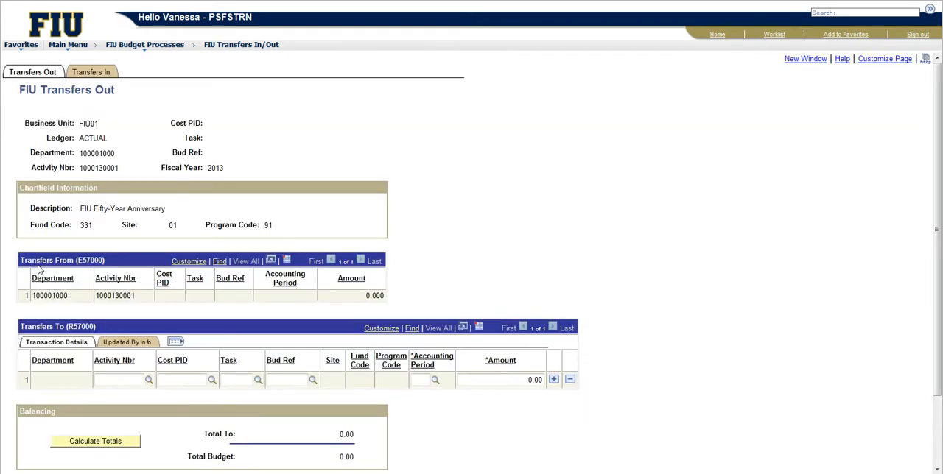
left_click(121, 380)
scroll(155, 356, "down", 3)
left_click(148, 294)
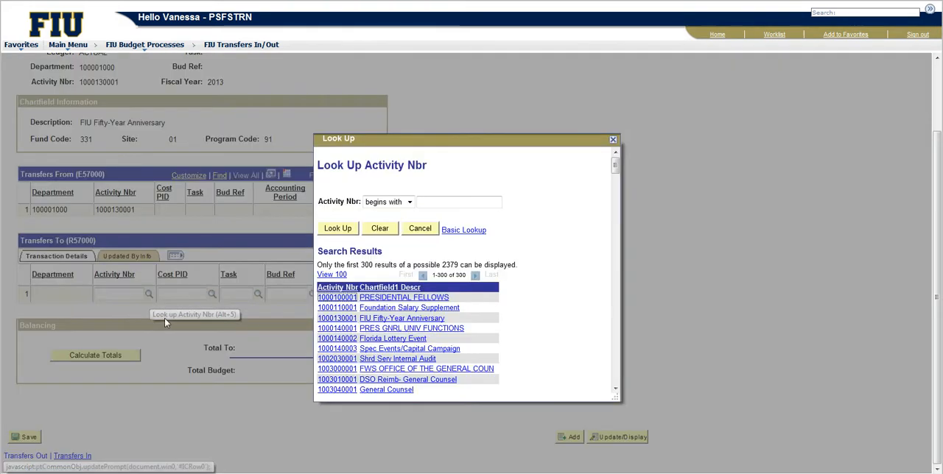
scroll(333, 395, "down", 2)
scroll(333, 394, "down", 1)
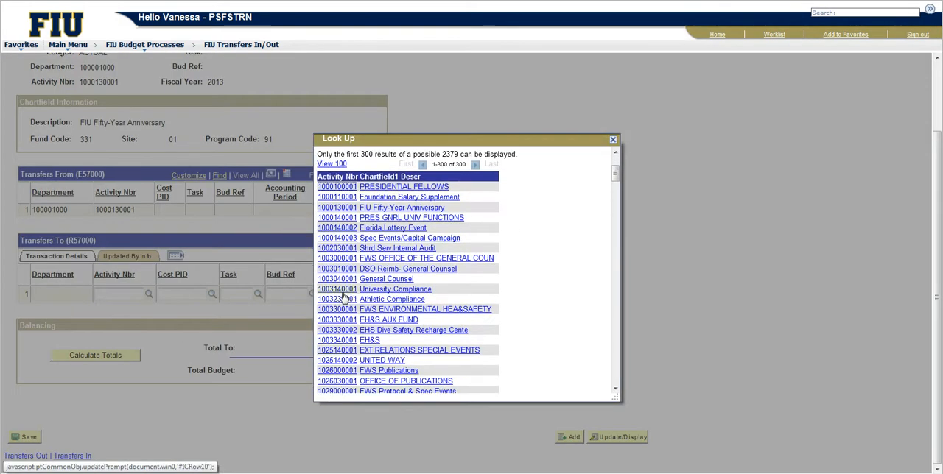
left_click(337, 288)
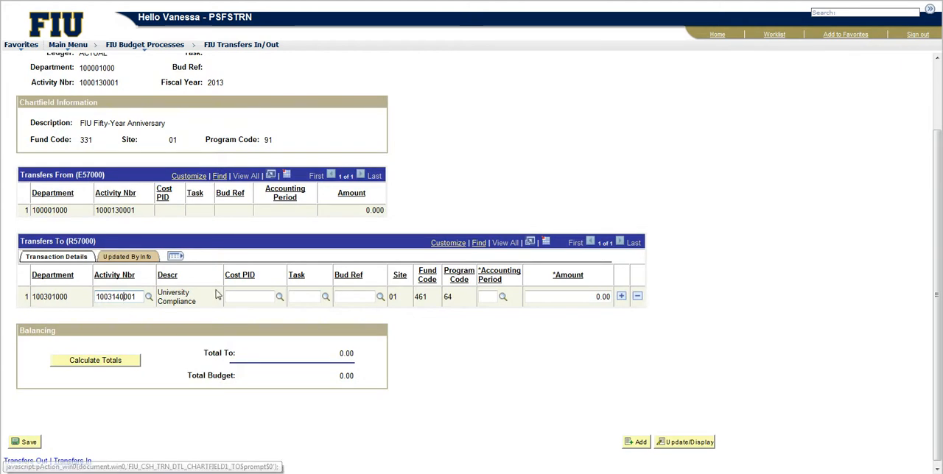
Step: Browse further activity numbers for the Transfers To row and close the lookup without choosing another
left_click(148, 297)
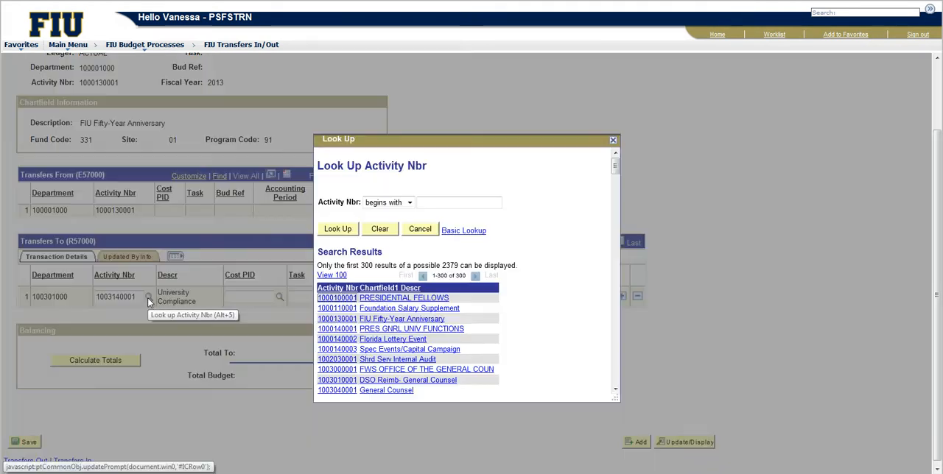
scroll(344, 333, "down", 8)
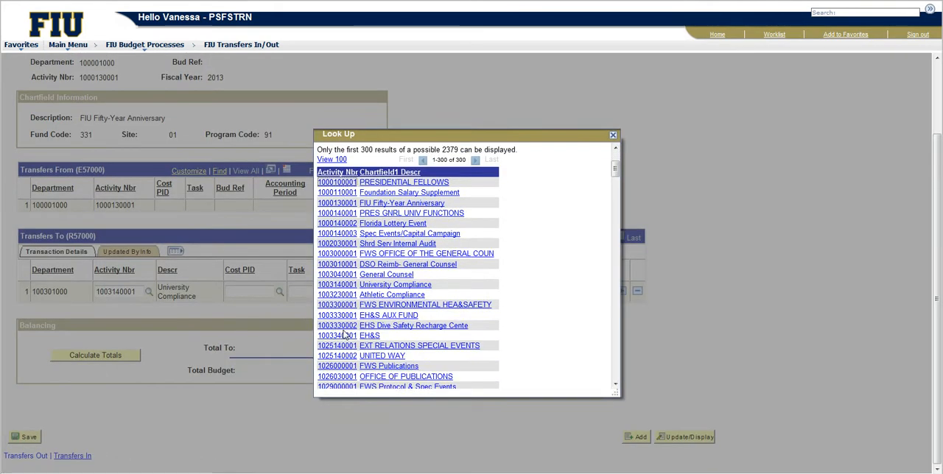
scroll(344, 334, "down", 6)
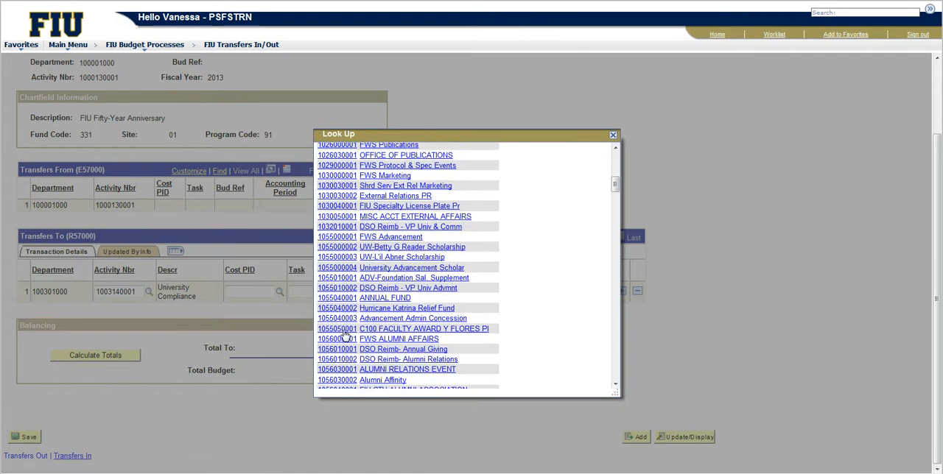
scroll(344, 334, "down", 4)
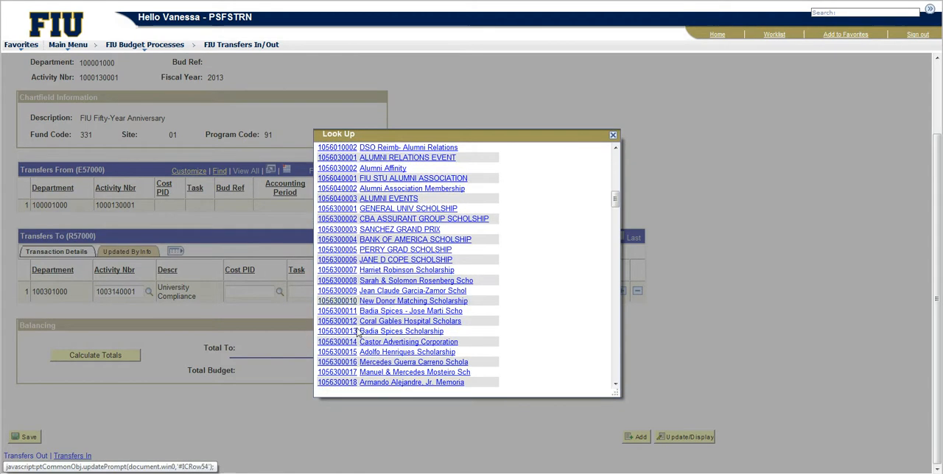
left_click(613, 136)
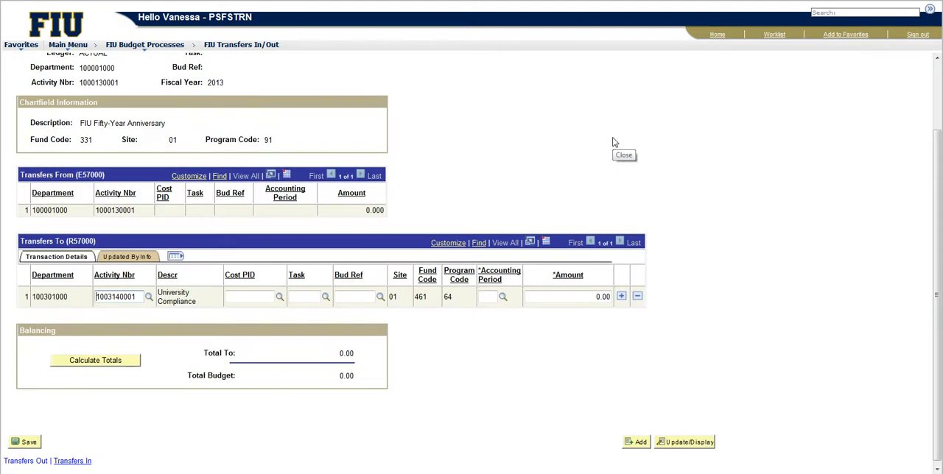
Step: Set the University Compliance row's accounting period to 11 and its transfer amount to 1000
left_click(504, 298)
scroll(491, 300, "down", 1)
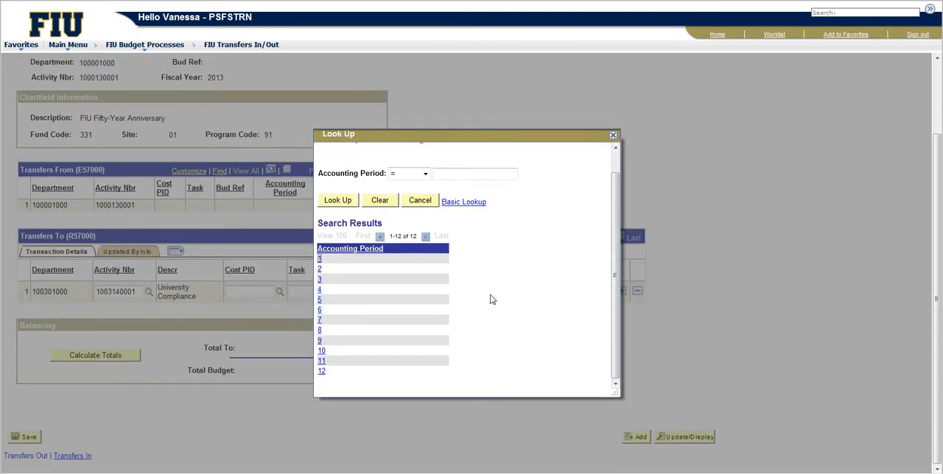
left_click(321, 362)
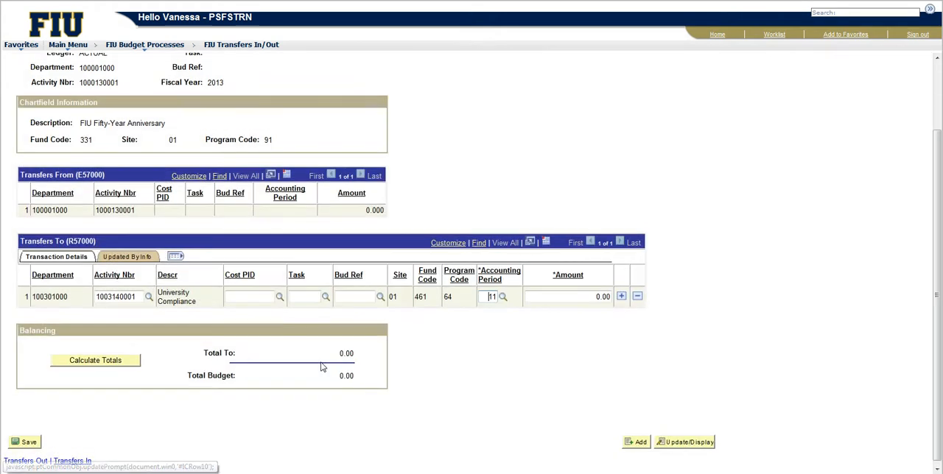
left_click(570, 298)
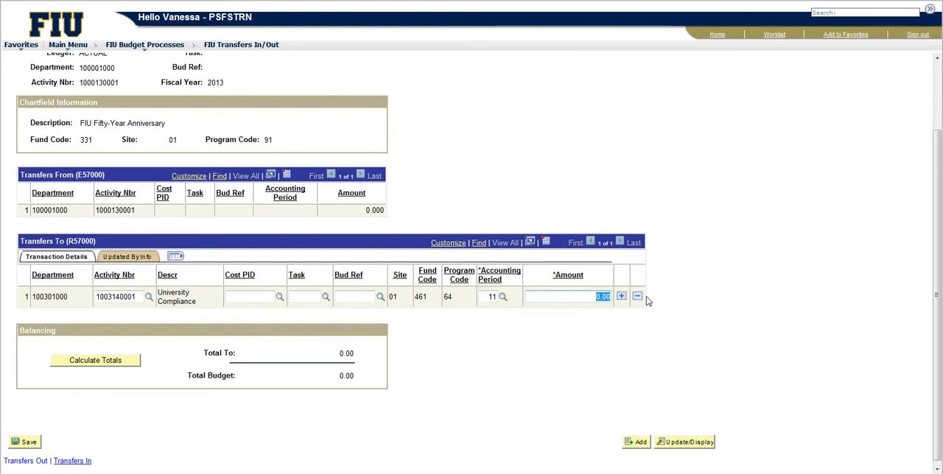
type("1000")
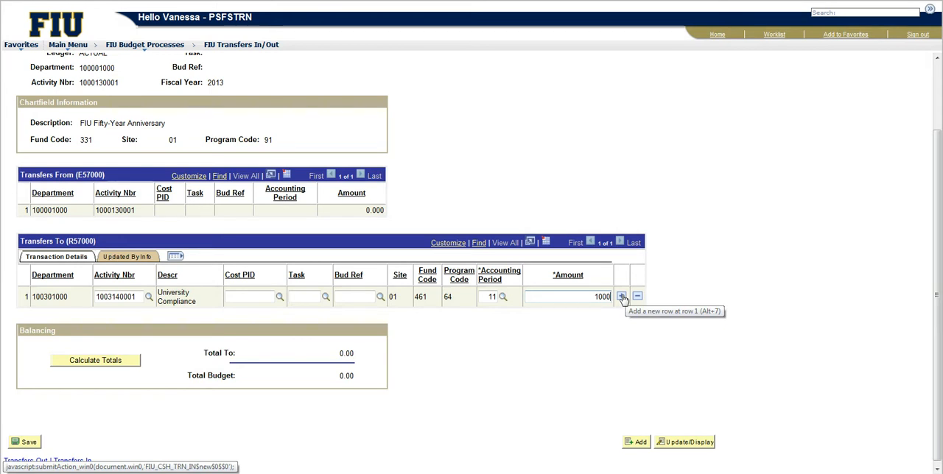
Step: Add a blank second row to Transfers To, then delete that row and confirm the deletion
left_click(621, 296)
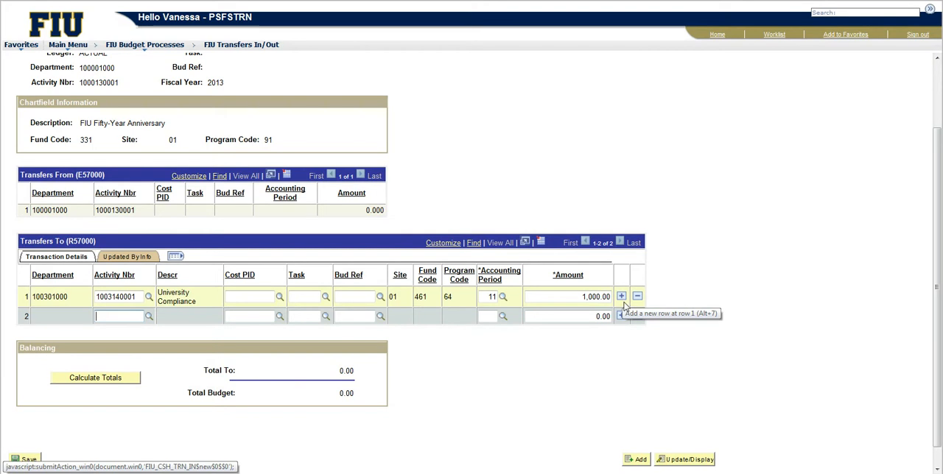
left_click(637, 317)
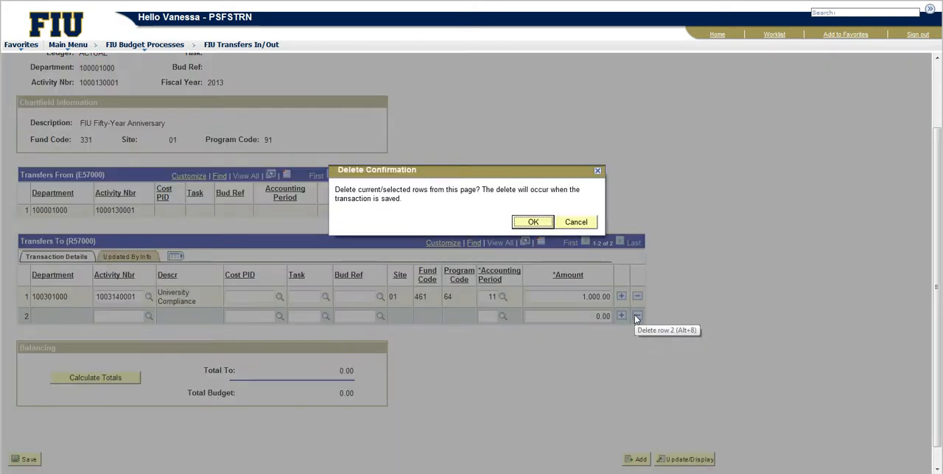
left_click(542, 228)
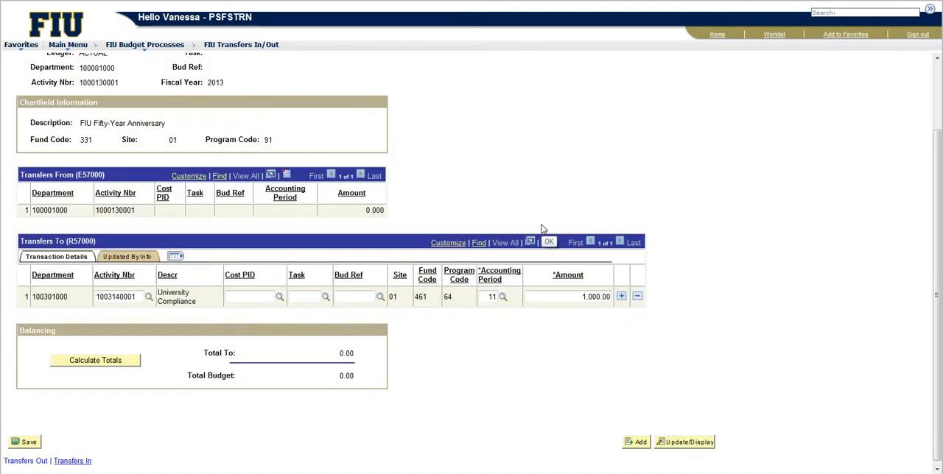
Step: Calculate the balancing totals for the transfer out and save the record
left_click(118, 364)
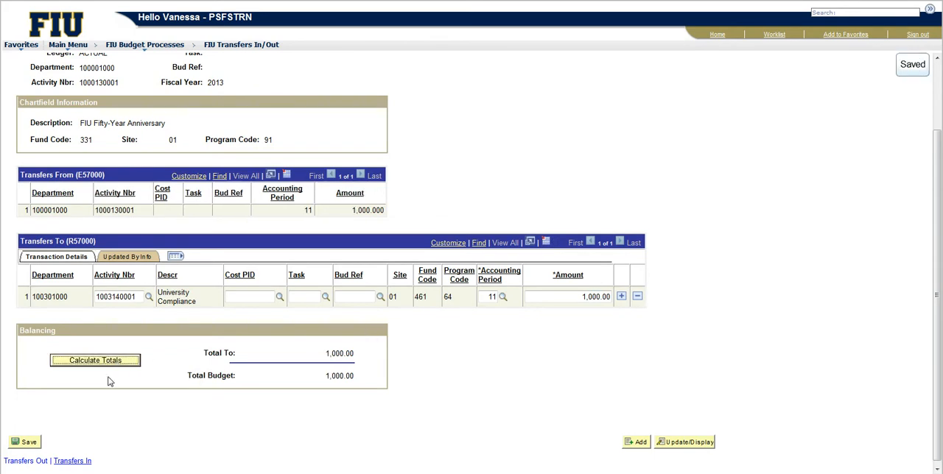
left_click(29, 443)
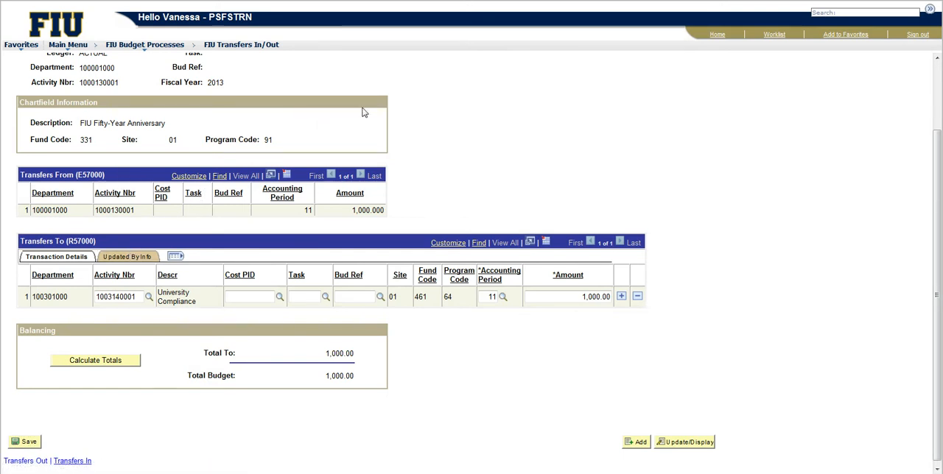
scroll(361, 113, "up", 2)
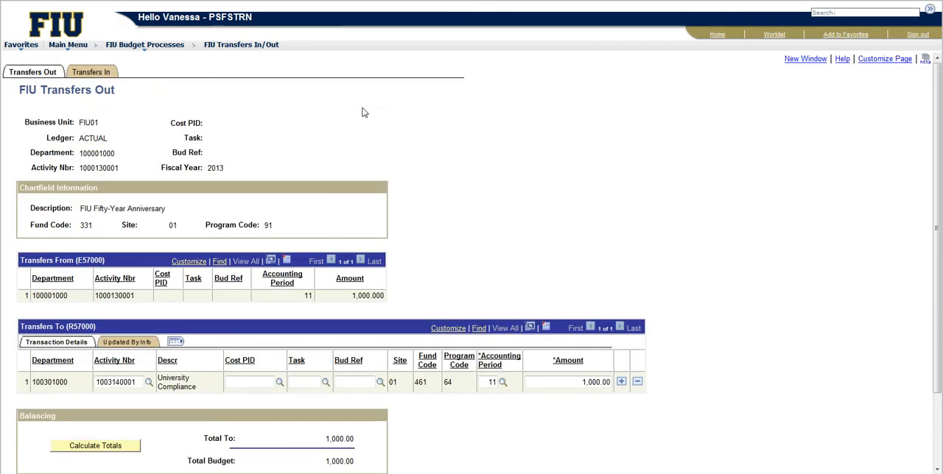
left_click(91, 73)
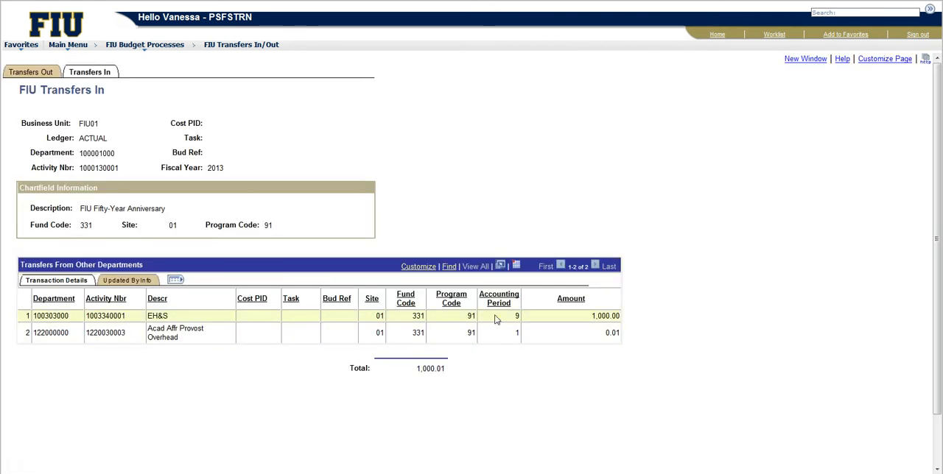
left_click_drag(561, 316, 658, 325)
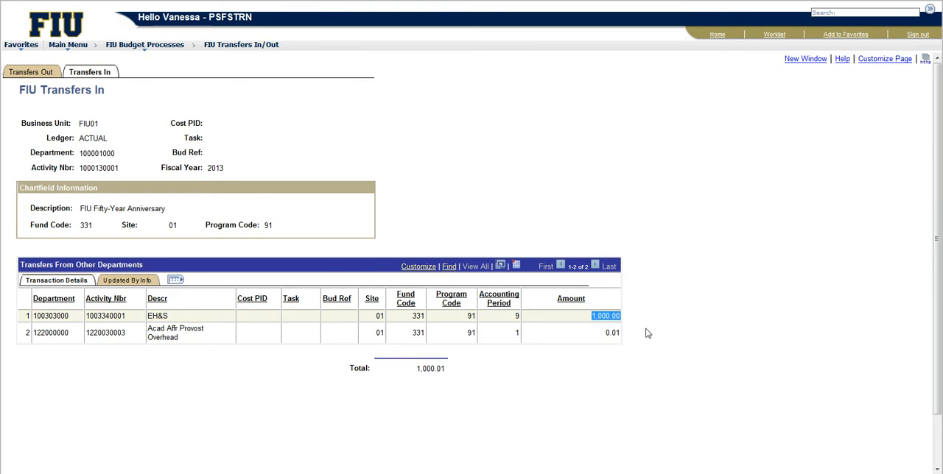
left_click_drag(595, 333, 659, 332)
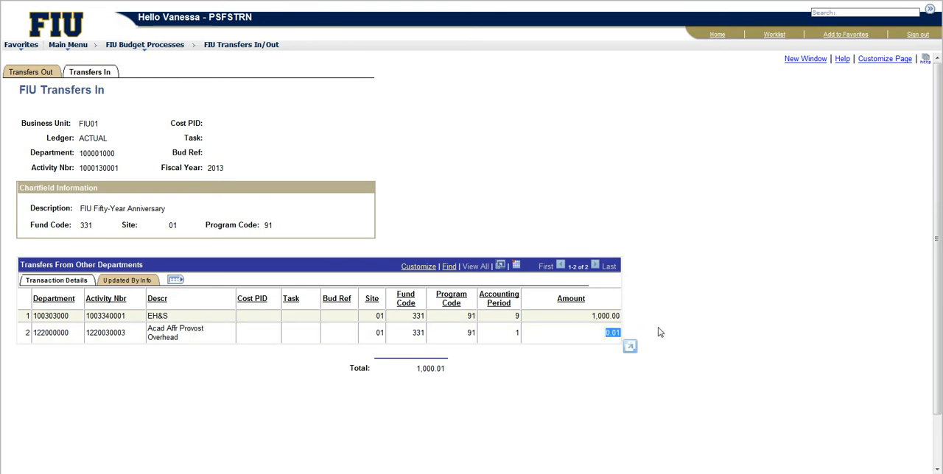
Step: Return to the Transfers Out page and save the transfer record again
left_click(31, 72)
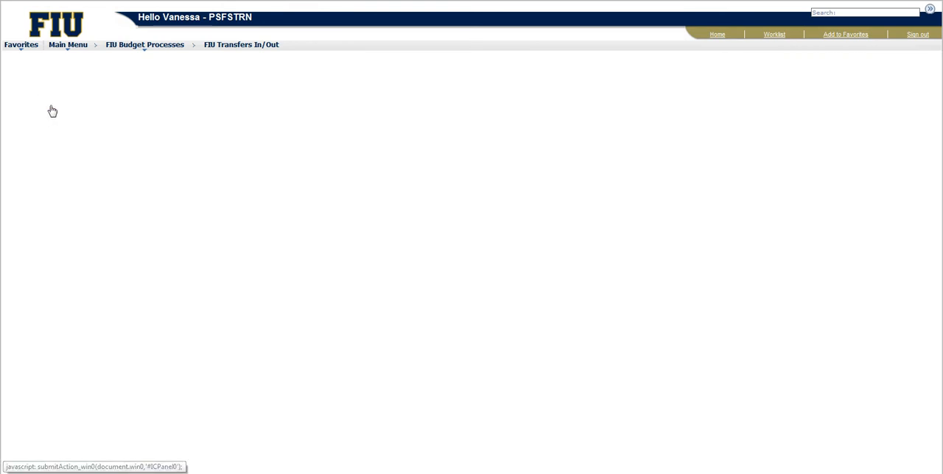
scroll(121, 317, "down", 1)
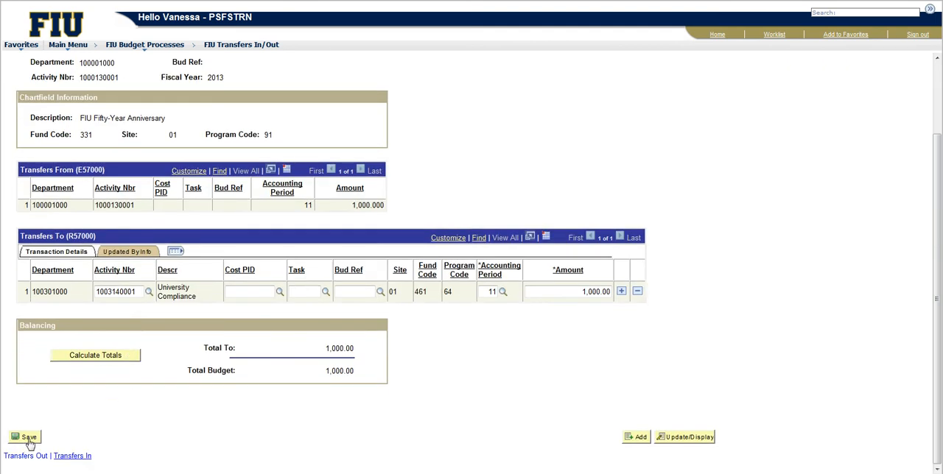
left_click(28, 438)
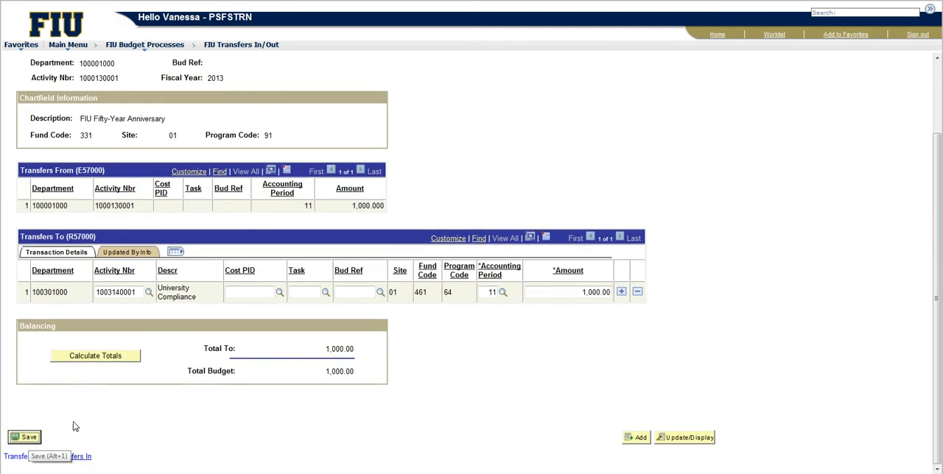